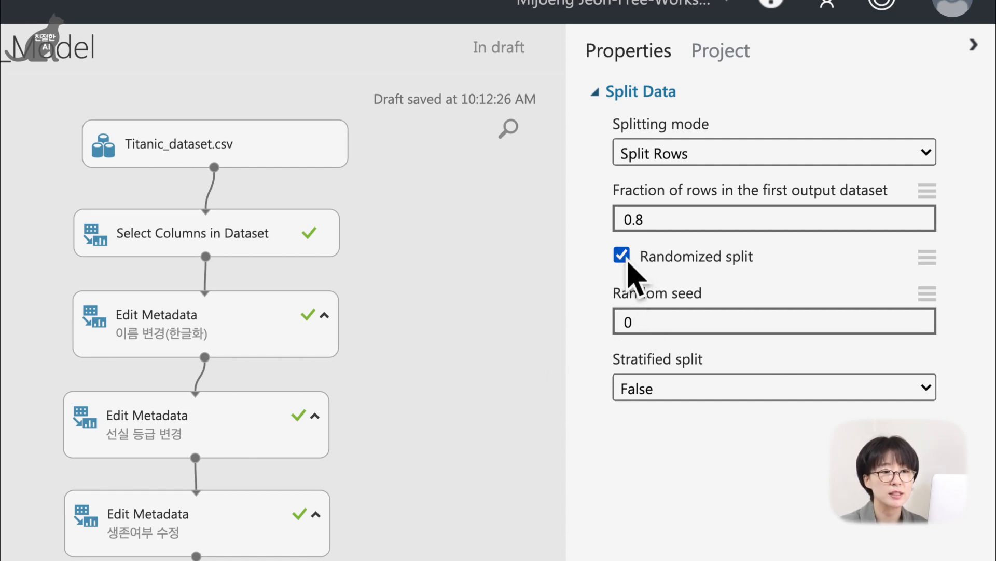
Set the random seed of the Split Data module to 9 and run the experiment
{"action": "left_click", "coordinate": [653, 325]}
{"action": "key", "text": "BackSpace"}
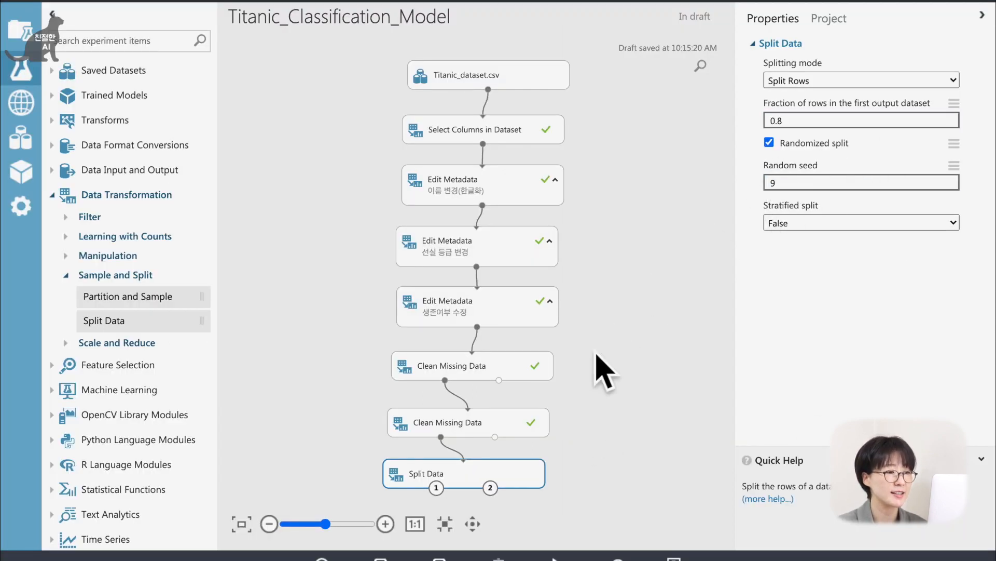
{"action": "left_click", "coordinate": [556, 558]}
{"action": "left_click", "coordinate": [558, 539]}
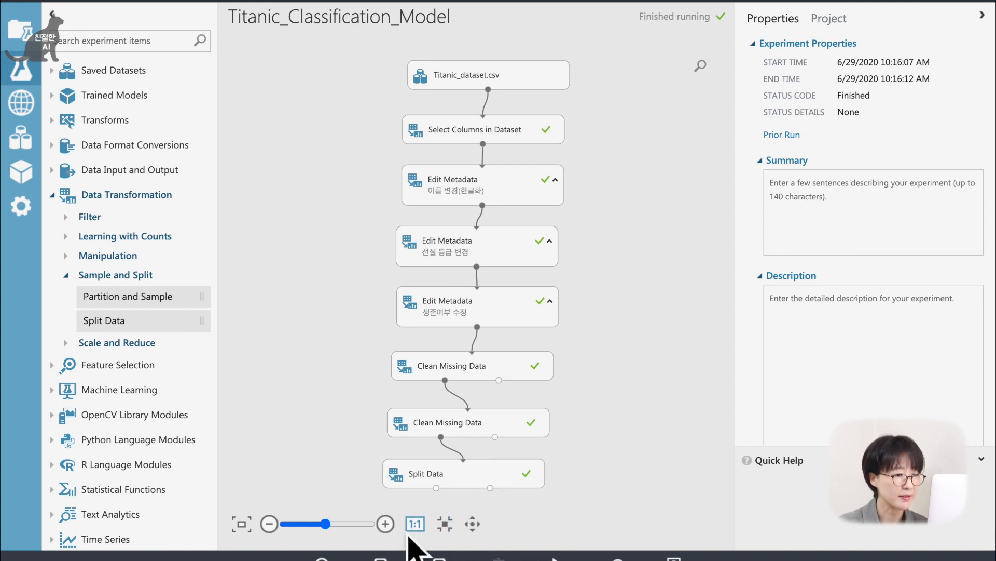
Visualize the first output dataset of the Split Data module
{"action": "left_click", "coordinate": [390, 527]}
{"action": "left_click", "coordinate": [387, 523]}
{"action": "left_click_drag", "start_coordinate": [363, 494], "coordinate": [378, 267]}
{"action": "left_click", "coordinate": [385, 523]}
{"action": "left_click", "coordinate": [385, 523]}
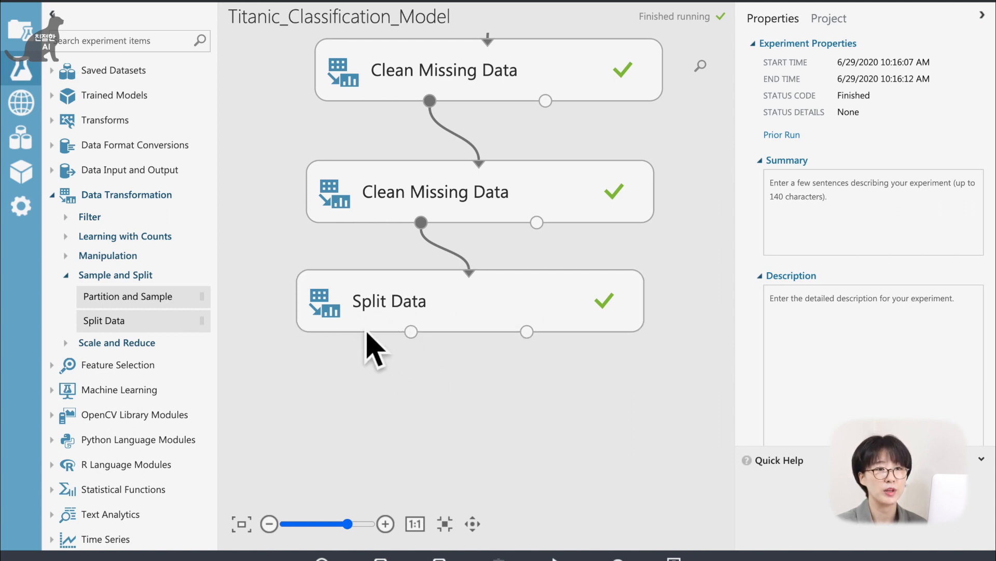
{"action": "left_click", "coordinate": [442, 322]}
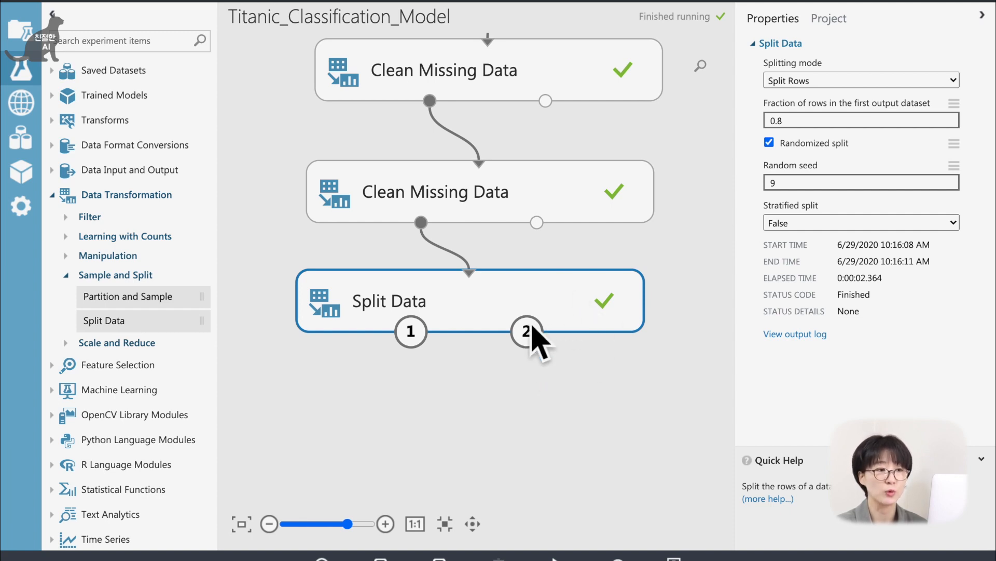
{"action": "right_click", "coordinate": [418, 340]}
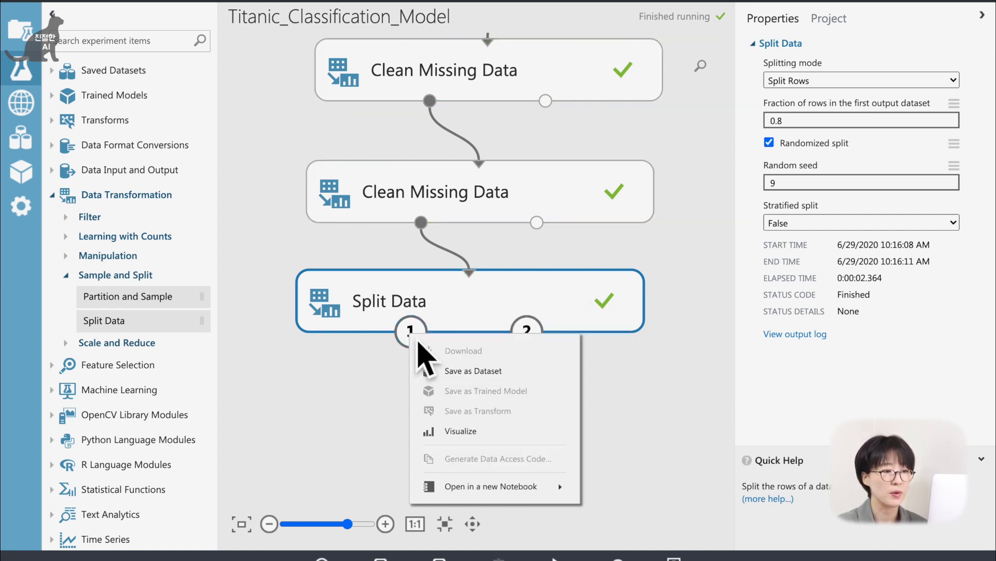
{"action": "left_click", "coordinate": [465, 432]}
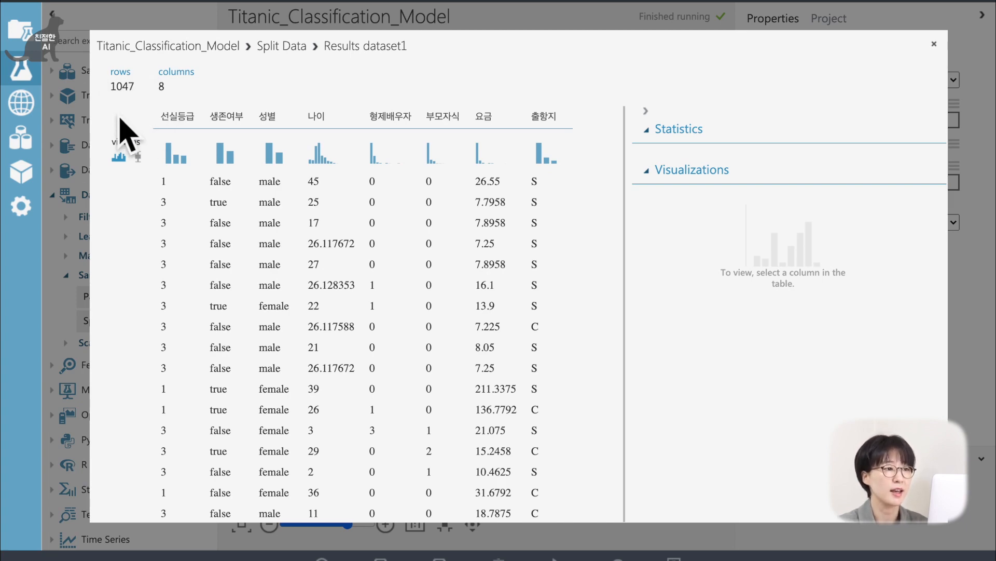
Examine the row count and the records of the first split dataset, then close its visualization
{"action": "scroll", "coordinate": [231, 357], "scroll_direction": "down", "scroll_amount": 10}
{"action": "scroll", "coordinate": [232, 357], "scroll_direction": "down", "scroll_amount": 5}
{"action": "scroll", "coordinate": [232, 358], "scroll_direction": "up", "scroll_amount": 15}
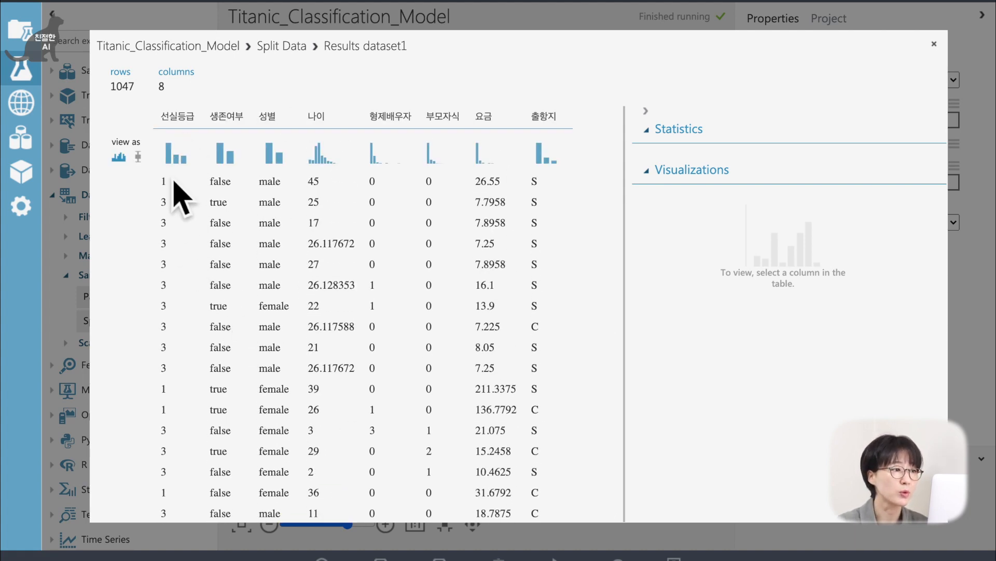
{"action": "scroll", "coordinate": [179, 267], "scroll_direction": "down", "scroll_amount": 2}
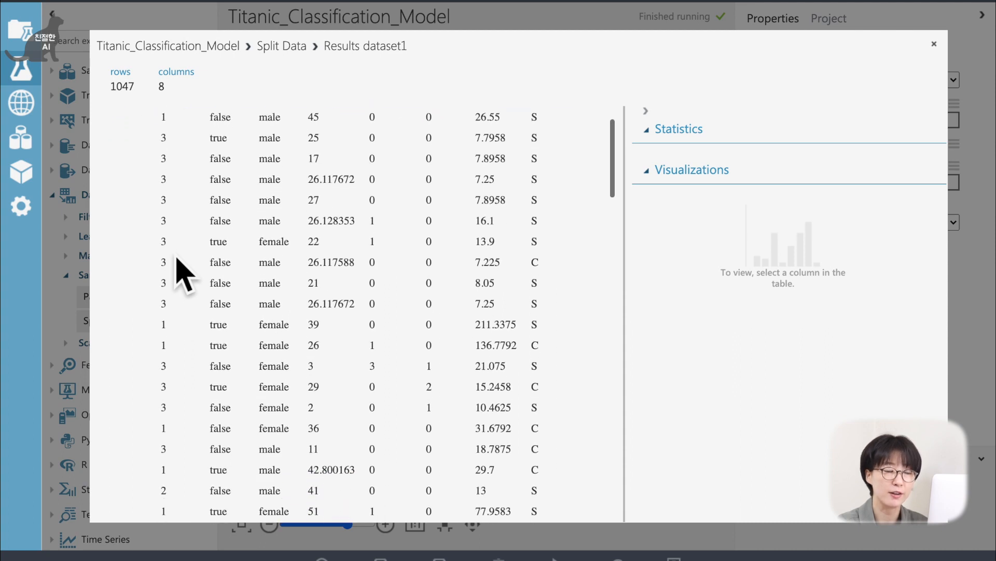
{"action": "scroll", "coordinate": [180, 265], "scroll_direction": "up", "scroll_amount": 2}
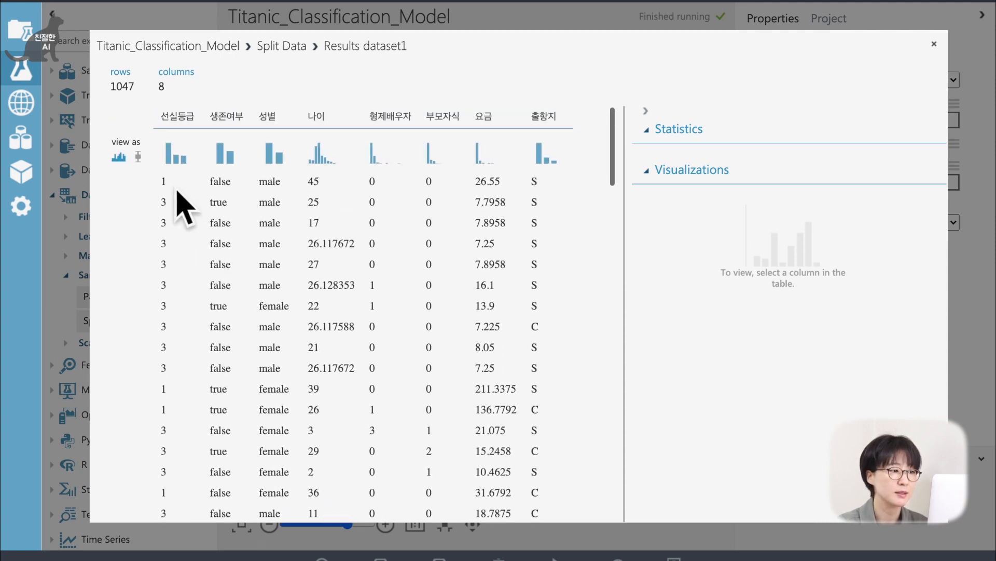
{"action": "scroll", "coordinate": [185, 318], "scroll_direction": "down", "scroll_amount": 3}
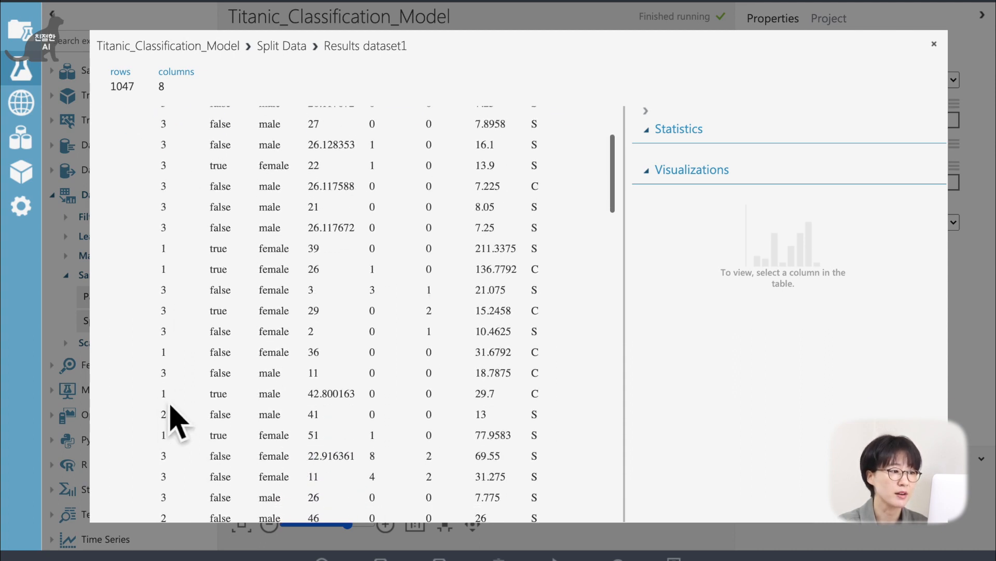
{"action": "scroll", "coordinate": [167, 471], "scroll_direction": "down", "scroll_amount": 3}
{"action": "scroll", "coordinate": [169, 472], "scroll_direction": "down", "scroll_amount": 15}
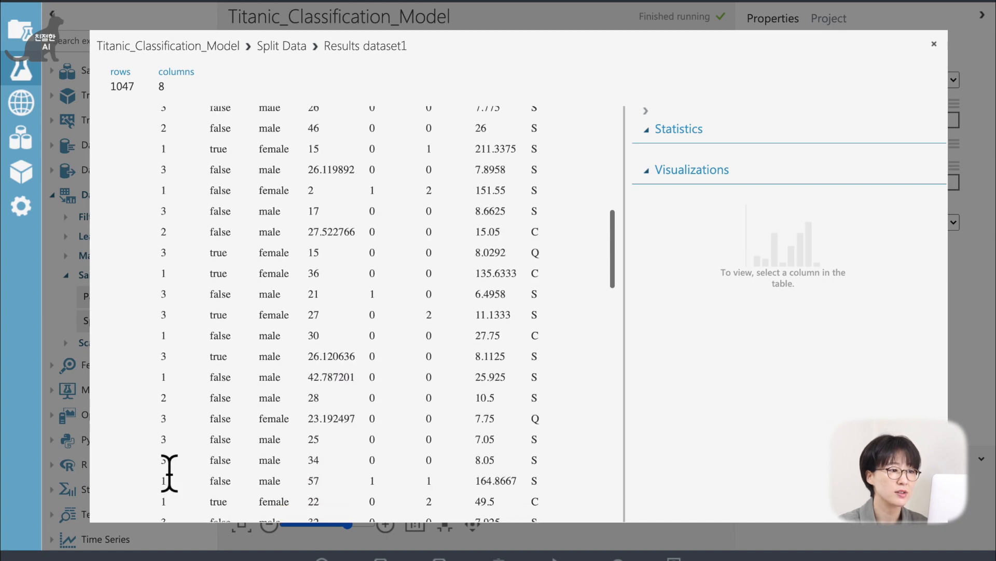
{"action": "scroll", "coordinate": [169, 473], "scroll_direction": "down", "scroll_amount": 20}
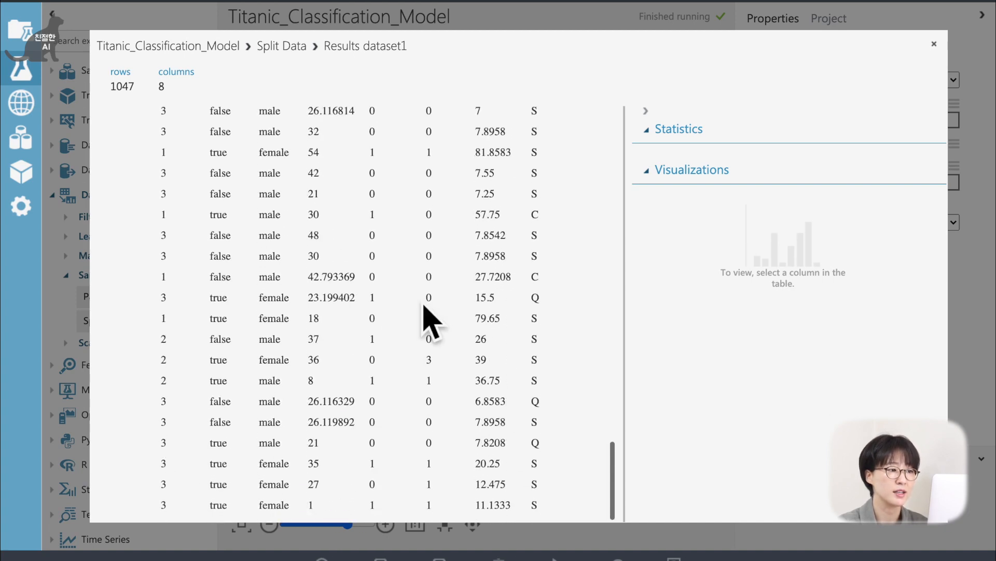
{"action": "scroll", "coordinate": [280, 260], "scroll_direction": "up", "scroll_amount": 20}
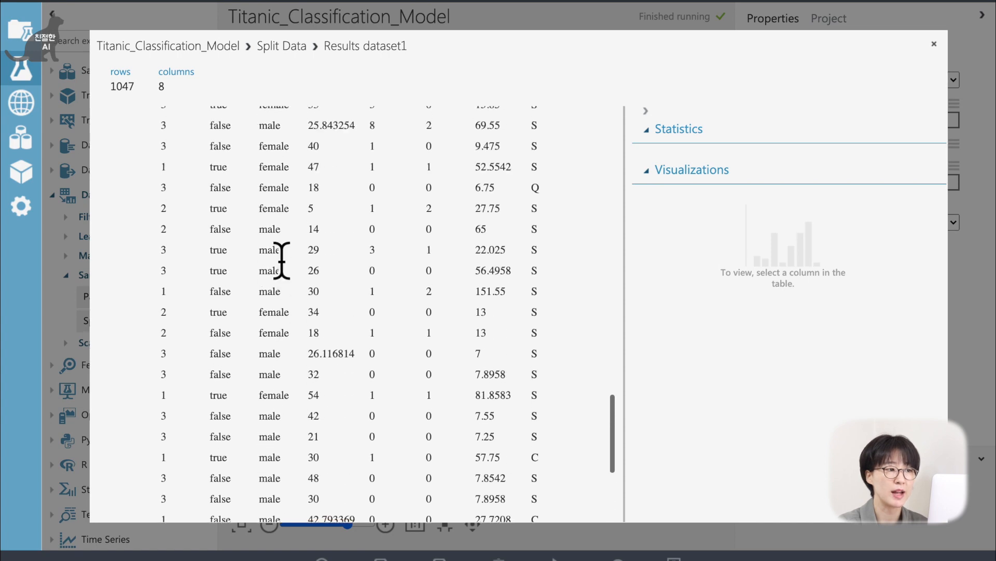
{"action": "scroll", "coordinate": [285, 263], "scroll_direction": "up", "scroll_amount": 3}
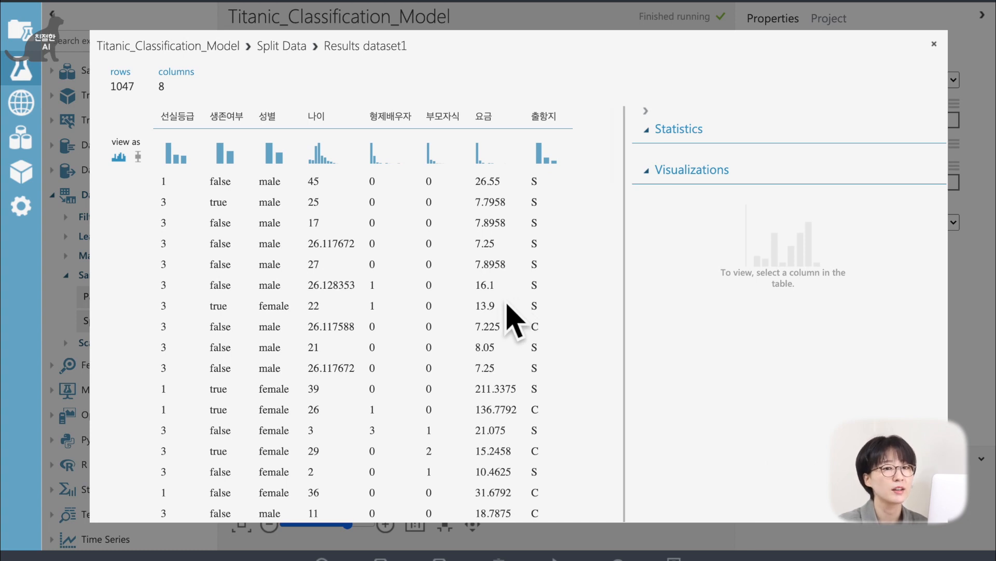
{"action": "left_click", "coordinate": [934, 43]}
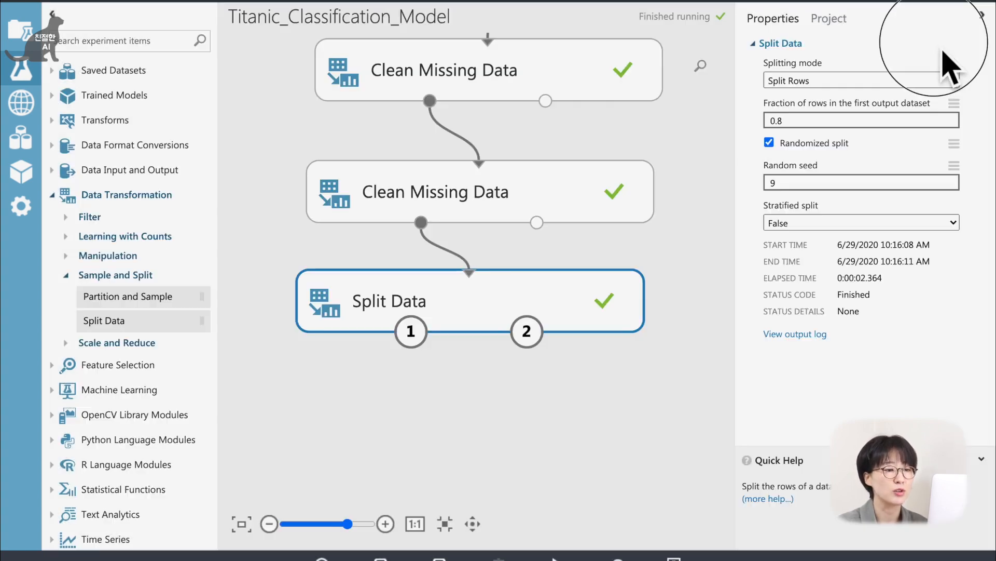
Visualize the second output dataset of Split Data, look through its rows and close the view
{"action": "right_click", "coordinate": [544, 346]}
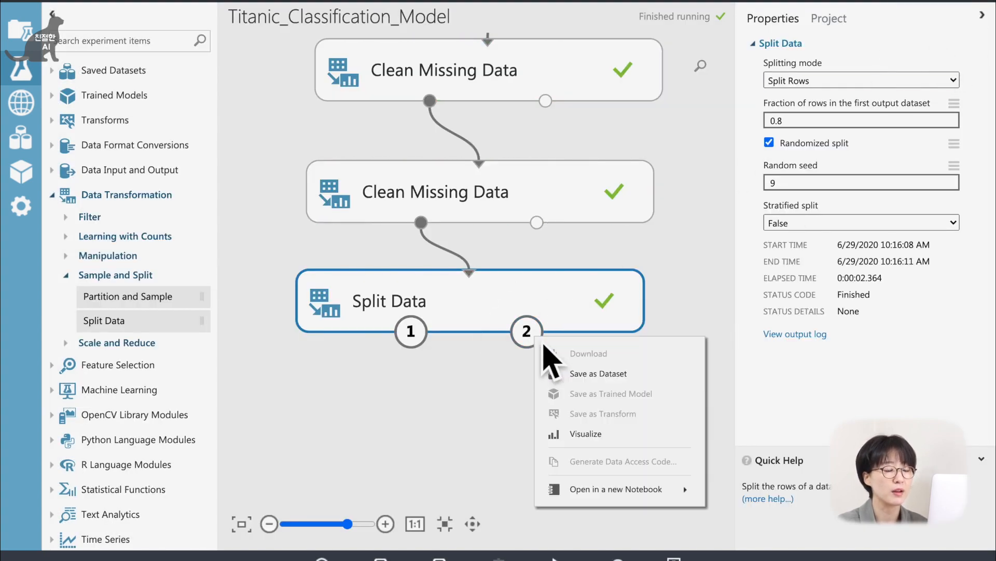
{"action": "left_click", "coordinate": [574, 436]}
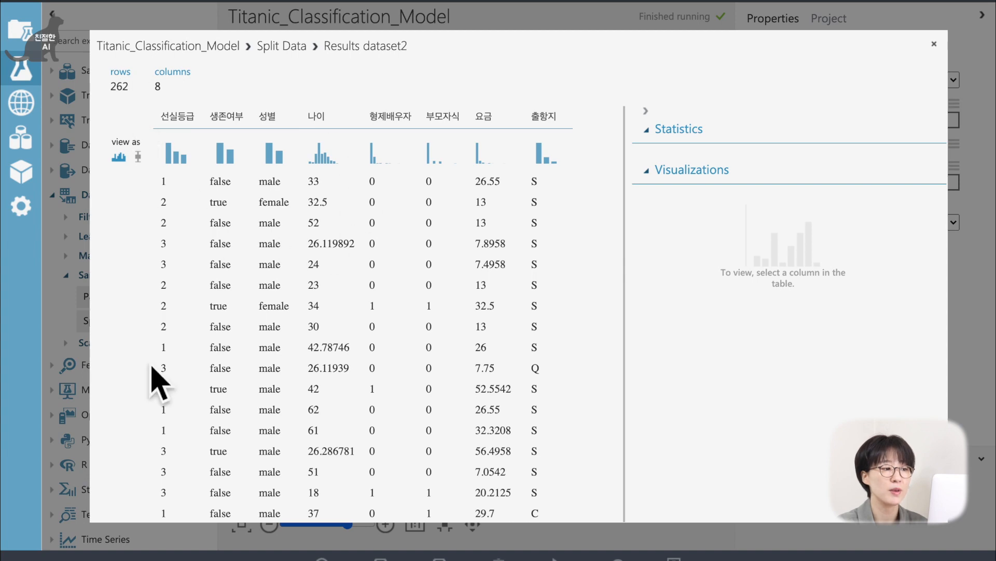
{"action": "scroll", "coordinate": [431, 256], "scroll_direction": "down", "scroll_amount": 20}
{"action": "scroll", "coordinate": [430, 257], "scroll_direction": "up", "scroll_amount": 20}
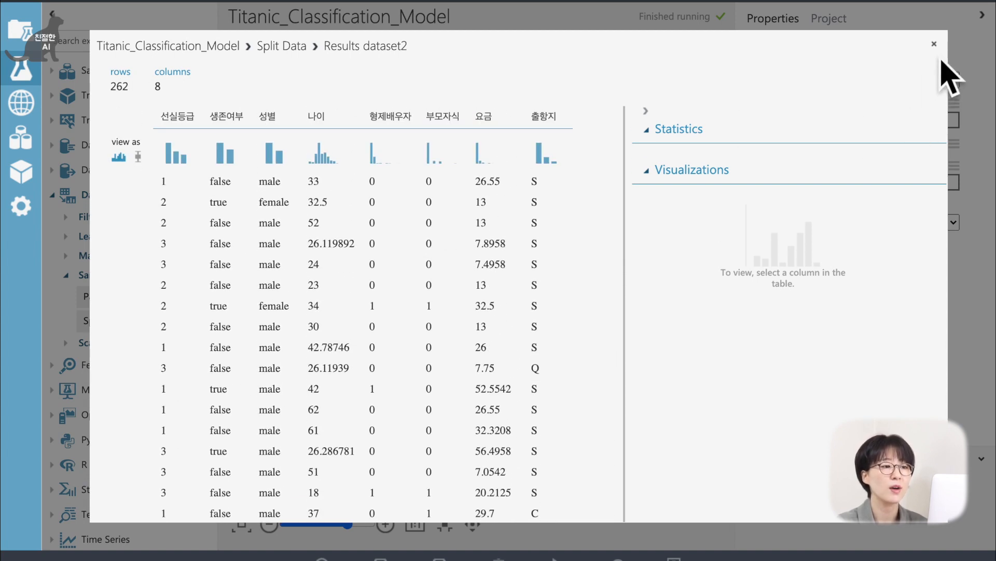
{"action": "left_click", "coordinate": [934, 44]}
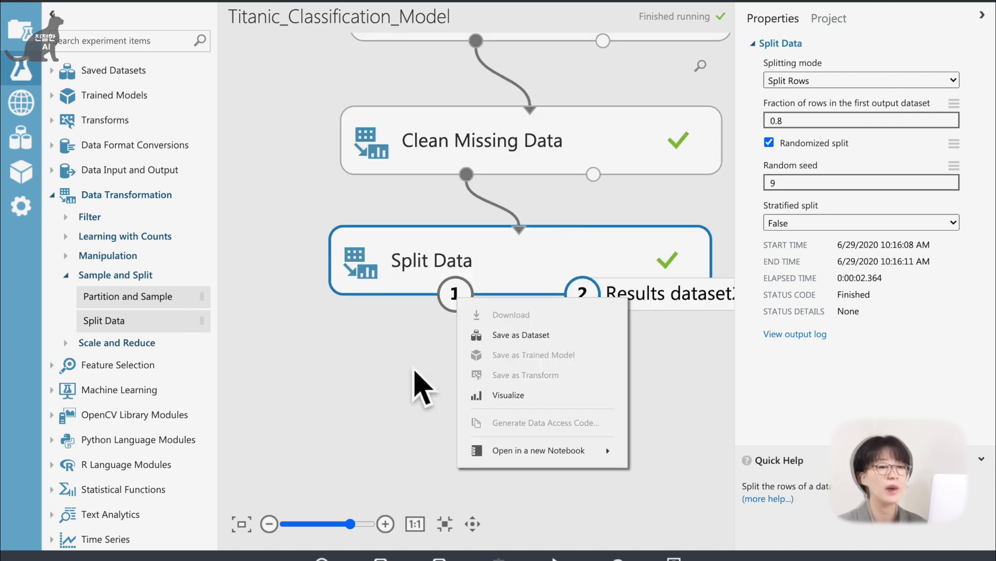
{"action": "left_click", "coordinate": [414, 369]}
{"action": "left_click", "coordinate": [526, 286]}
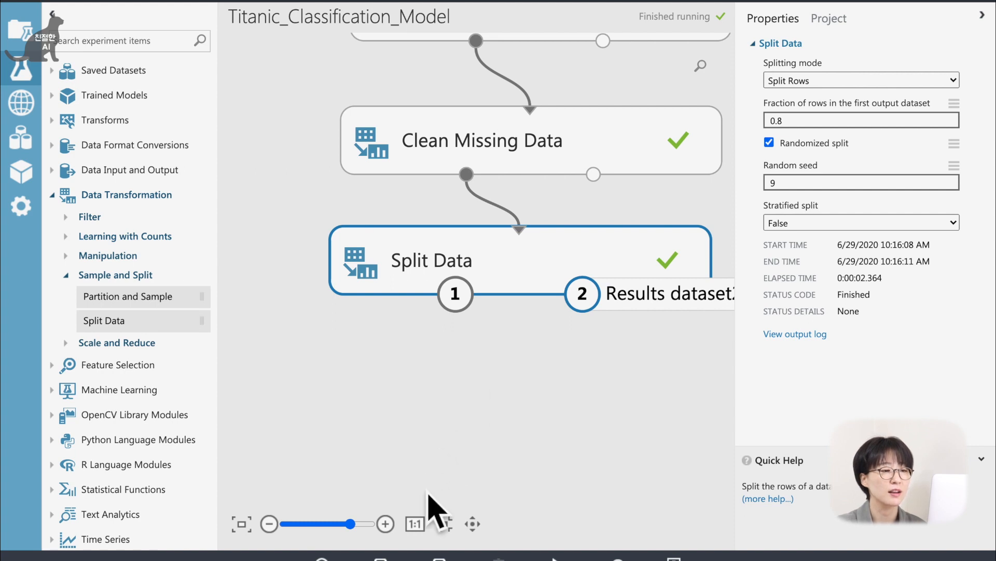
{"action": "left_click", "coordinate": [428, 532]}
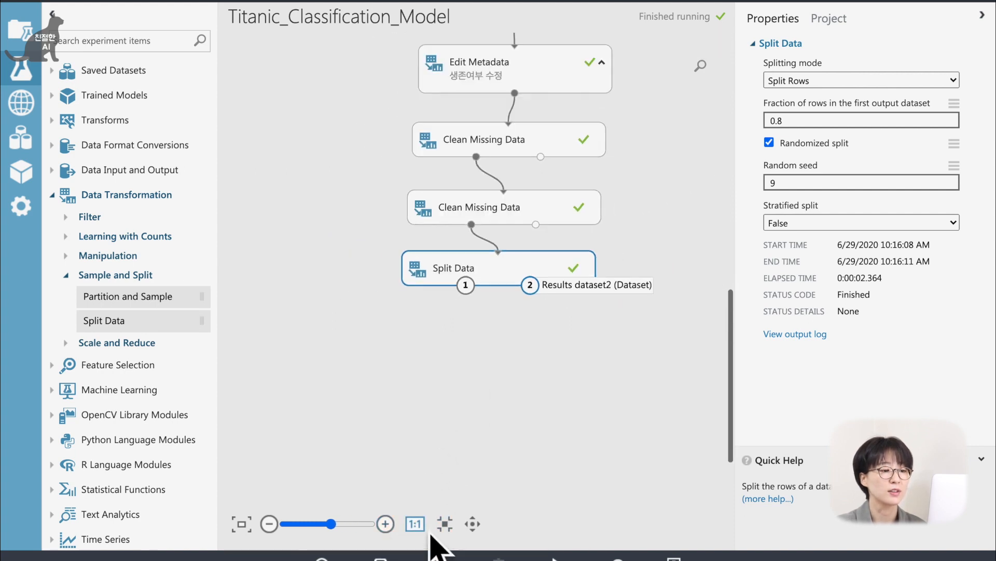
{"action": "left_click", "coordinate": [473, 524]}
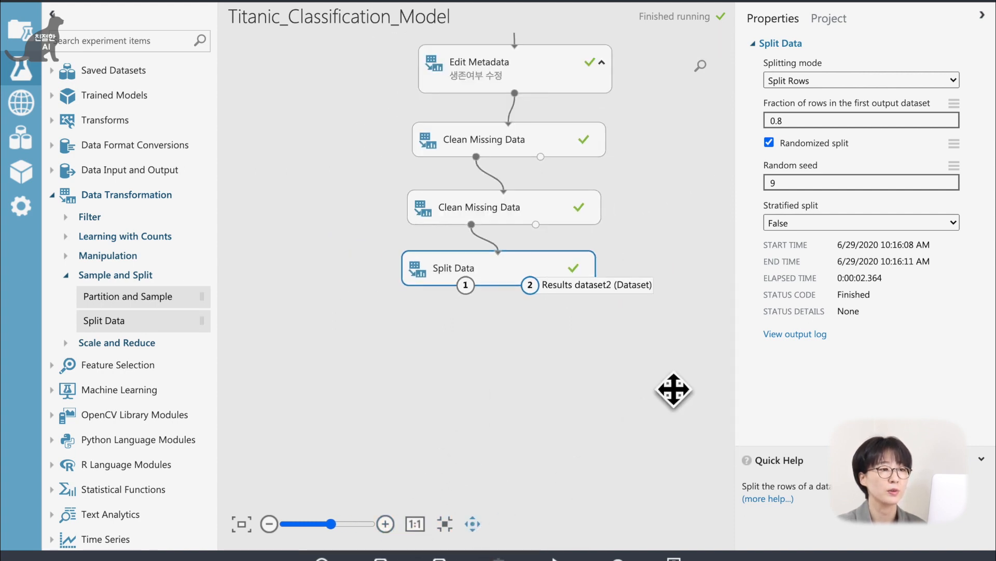
{"action": "left_click_drag", "start_coordinate": [672, 389], "coordinate": [639, 528]}
{"action": "left_click_drag", "start_coordinate": [662, 356], "coordinate": [651, 404]}
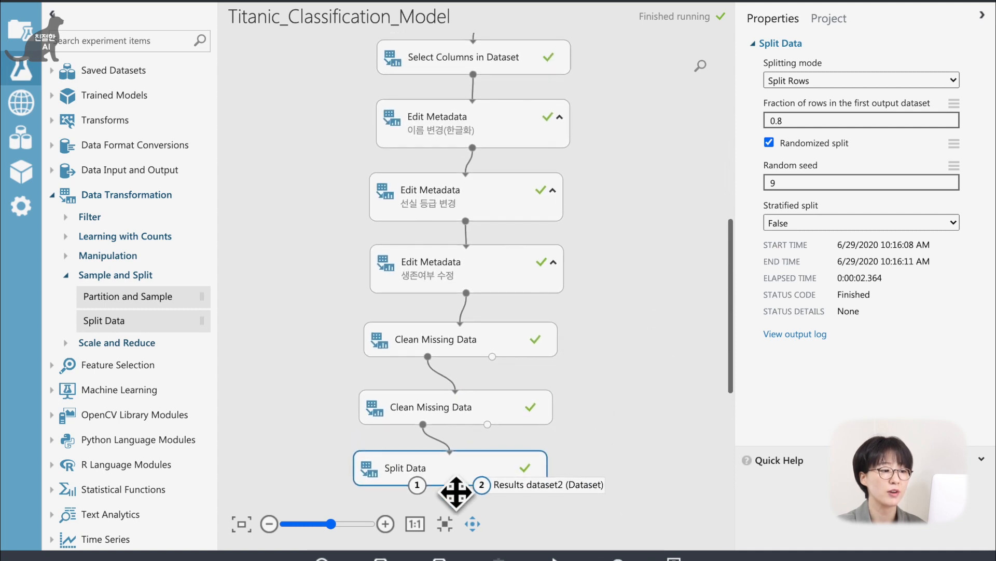
{"action": "left_click", "coordinate": [270, 524]}
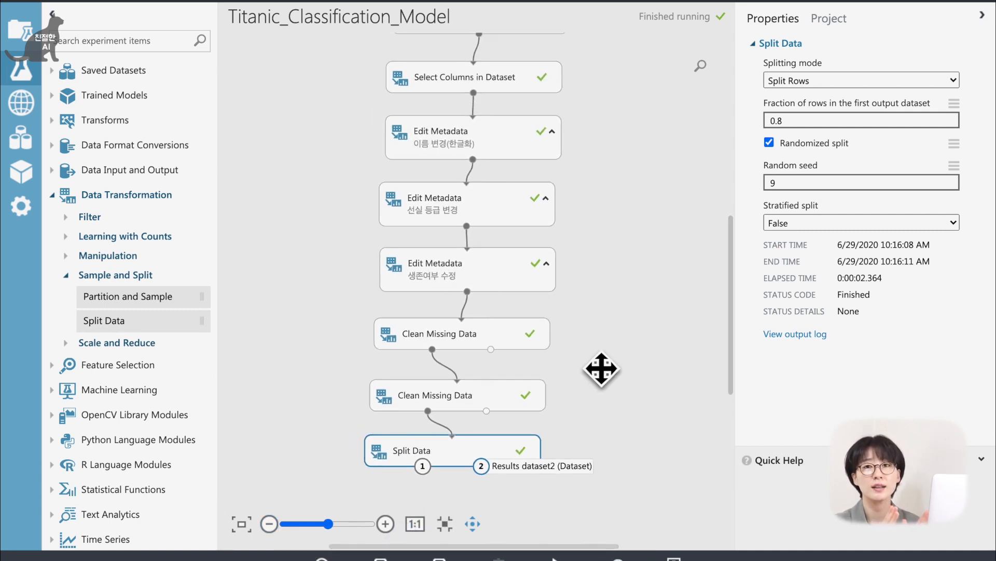